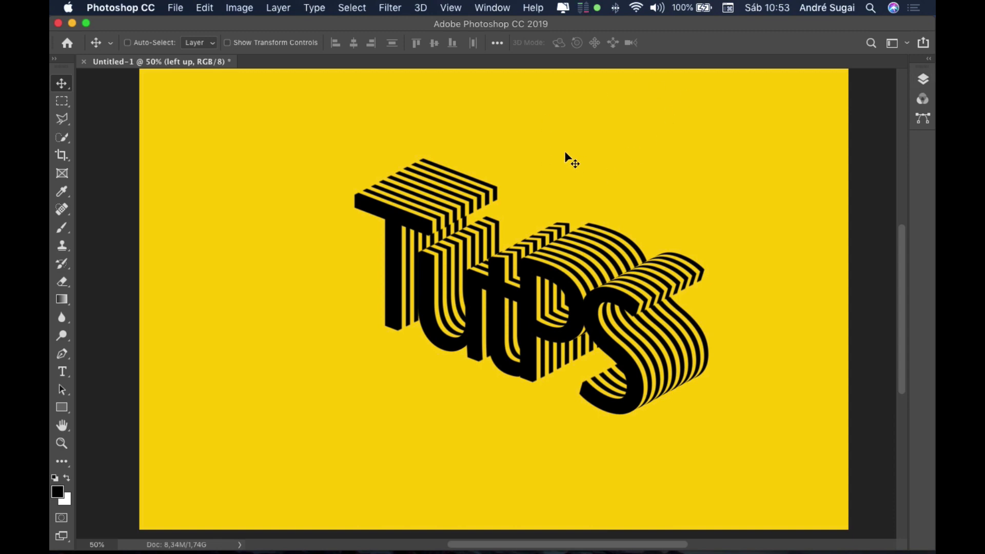
Step: Open the Layers panel from the Window menu to list the right up, left up and Down groups
left_click(921, 80)
left_click(921, 80)
left_click(493, 7)
left_click(508, 158)
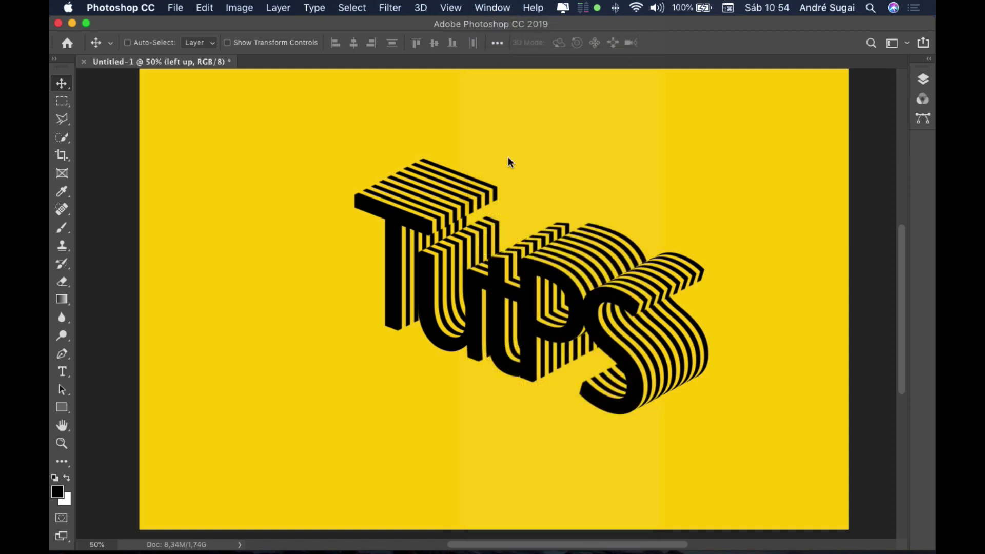
left_click(484, 7)
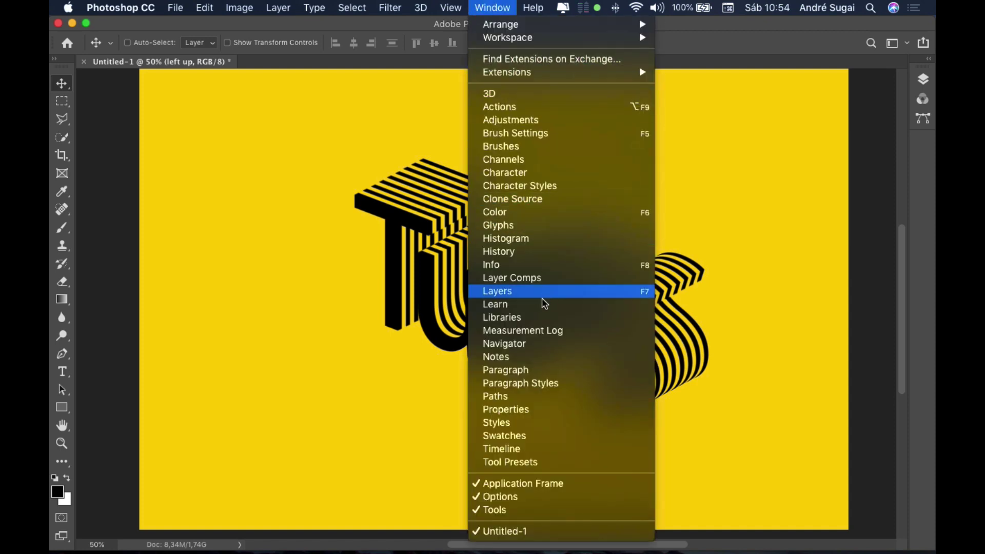
left_click(522, 290)
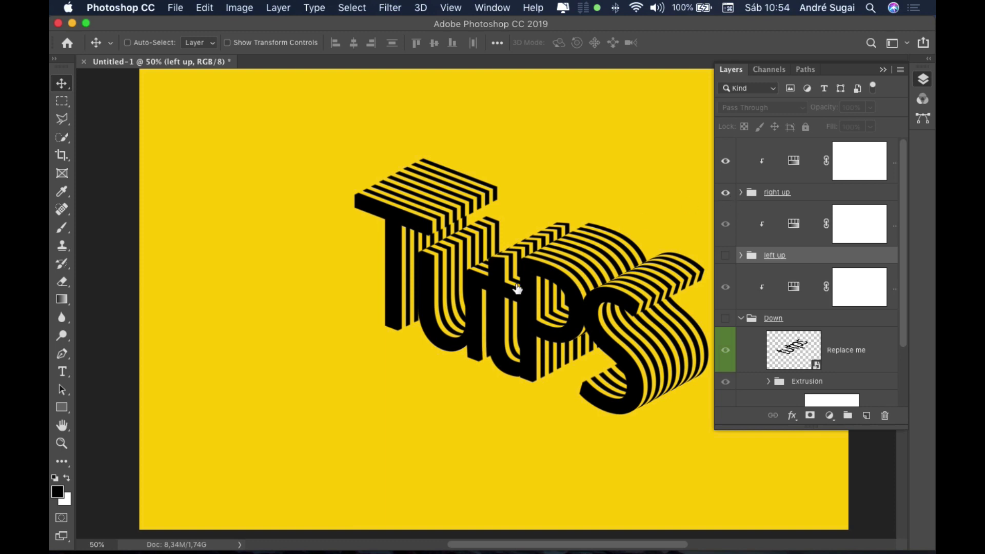
Step: Hide the right up group and make the left up group visible, briefly expanding it
left_click(725, 192)
left_click(726, 255)
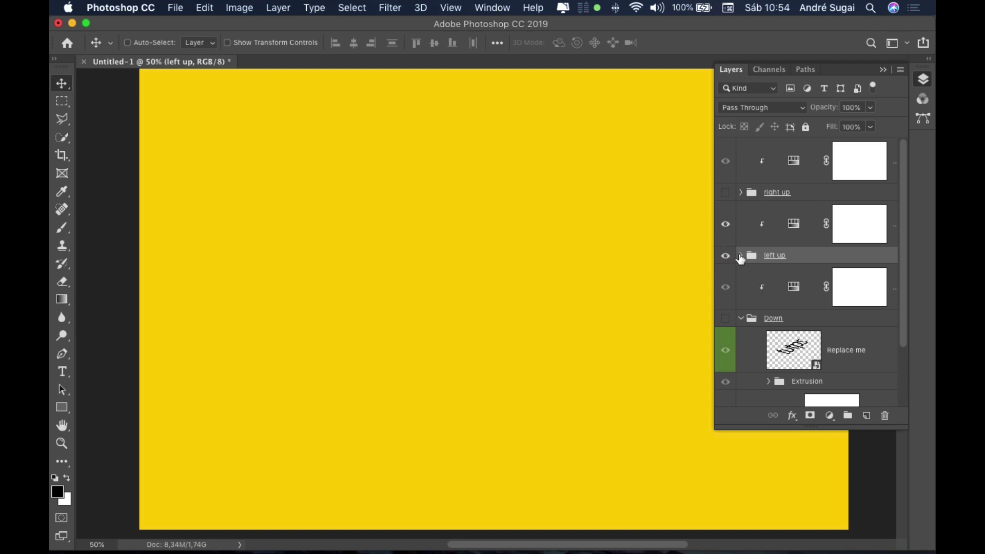
left_click(740, 256)
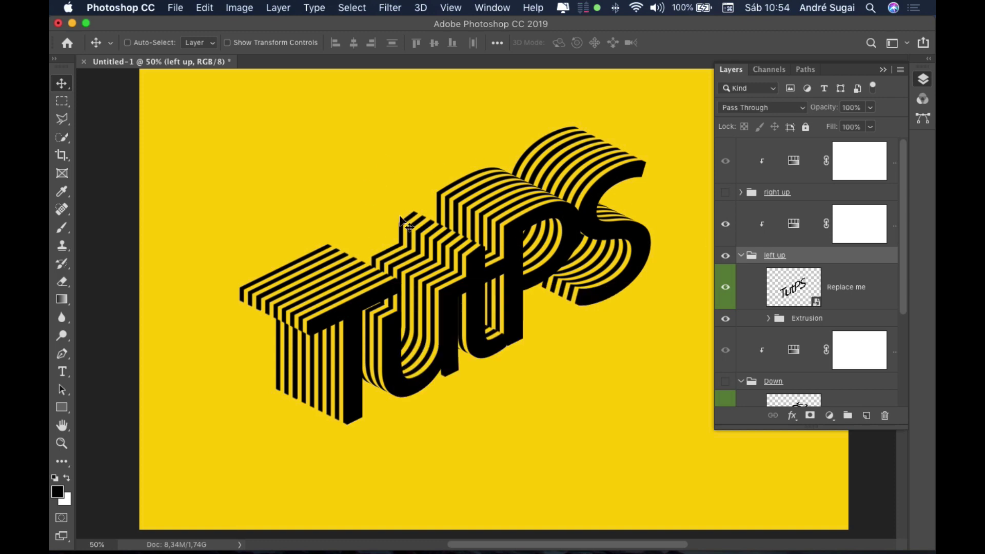
left_click(740, 255)
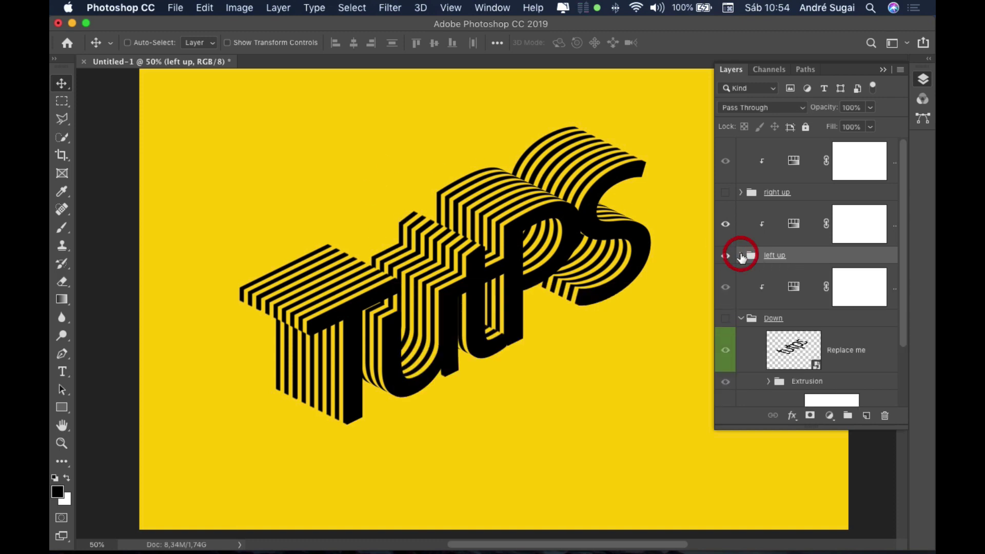
Step: Preview the Down version, then hide it and show left up expanded to its Replace me layer
left_click(726, 255)
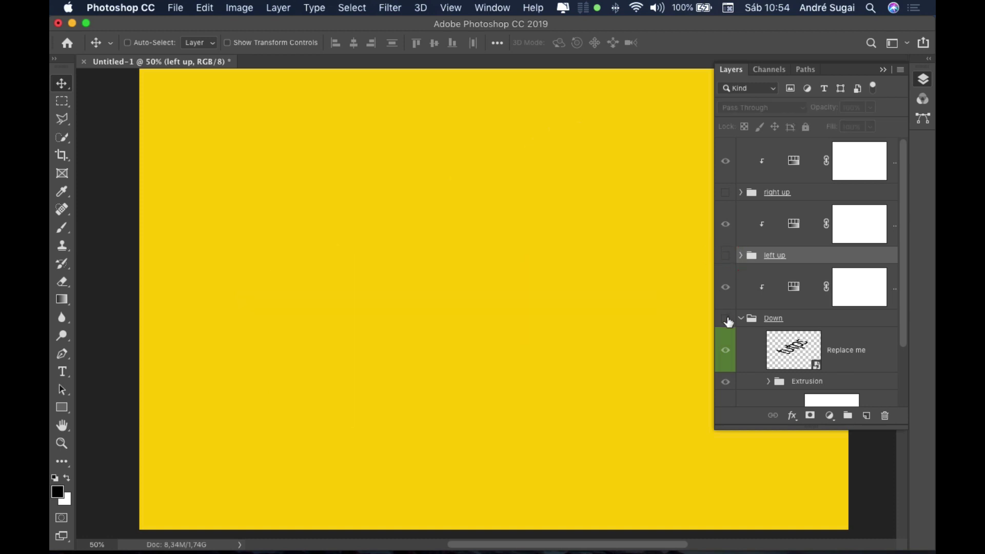
left_click(726, 318)
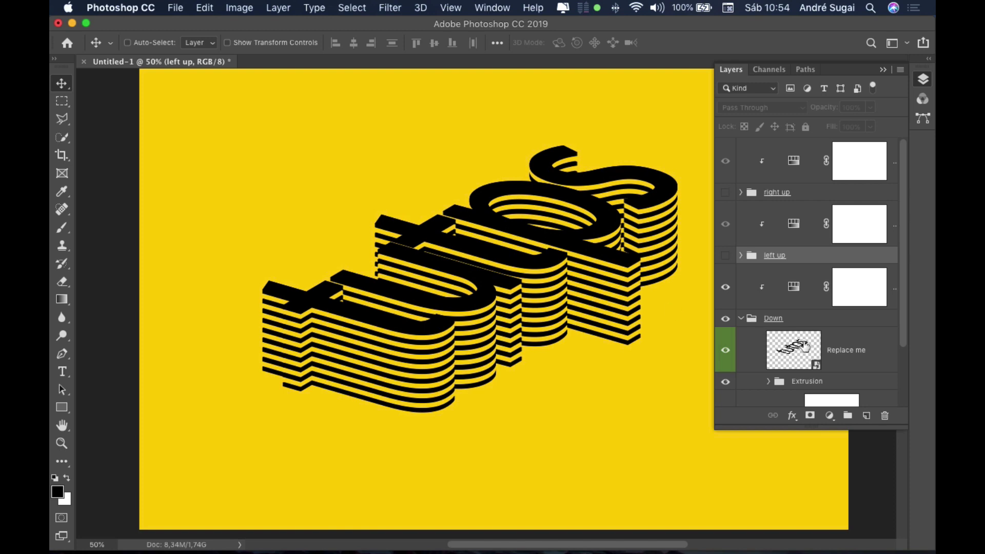
left_click(740, 318)
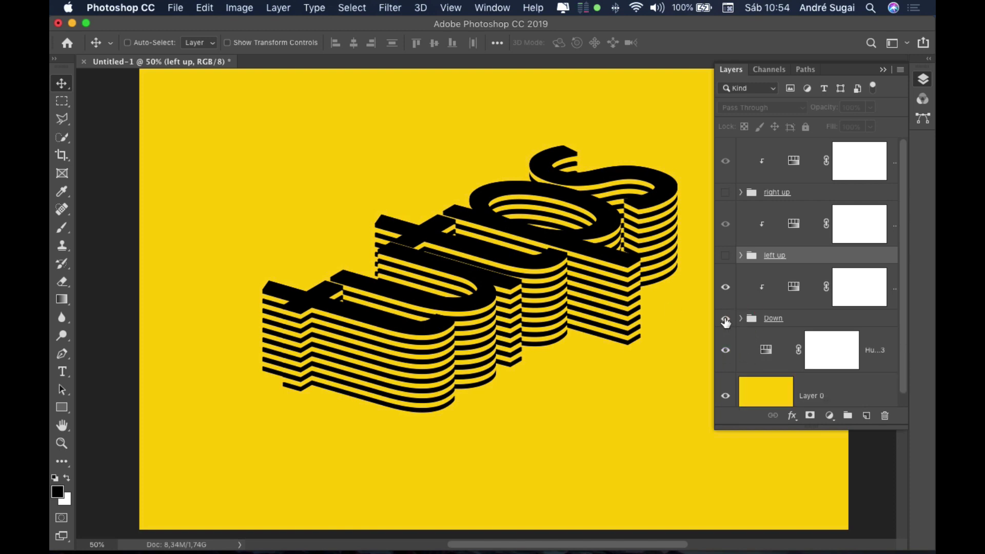
left_click(725, 319)
left_click(725, 255)
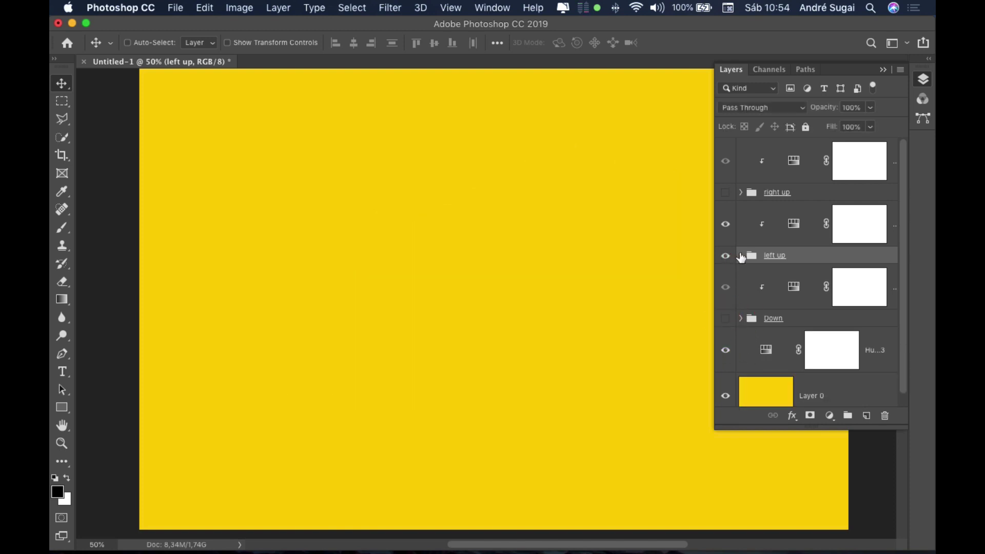
left_click(741, 257)
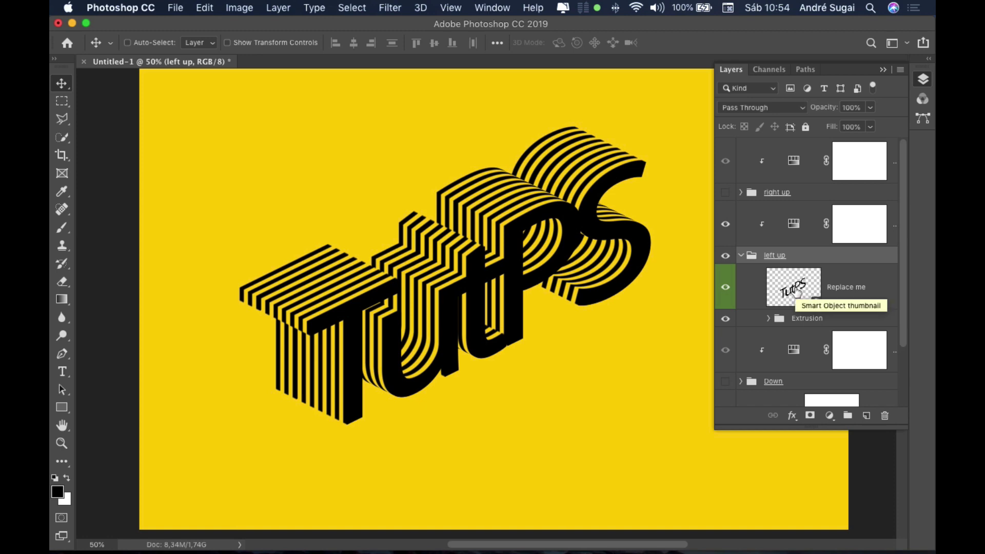
Step: Open the Replace me smart object and delete 'Tut' so the text reads 'PS'
double_click(797, 293)
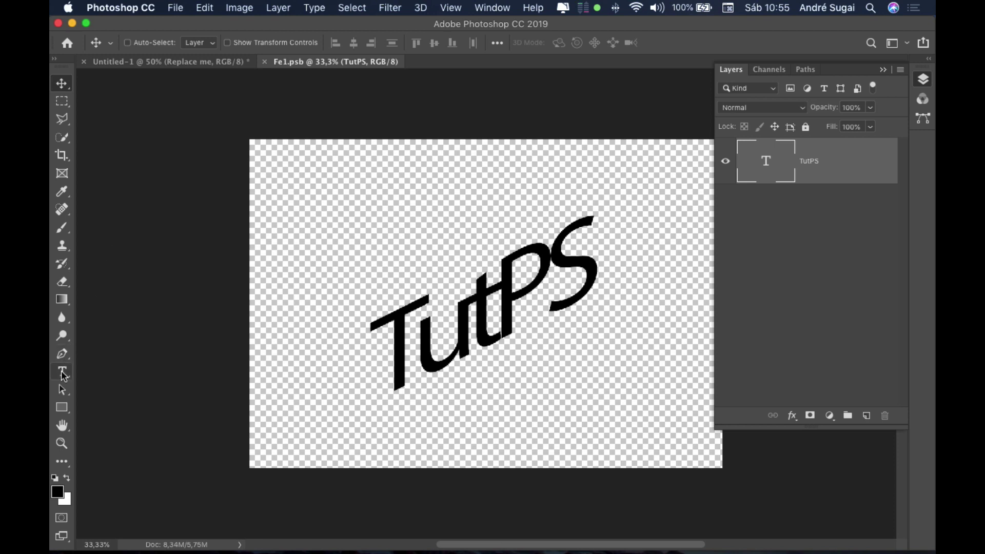
left_click(62, 371)
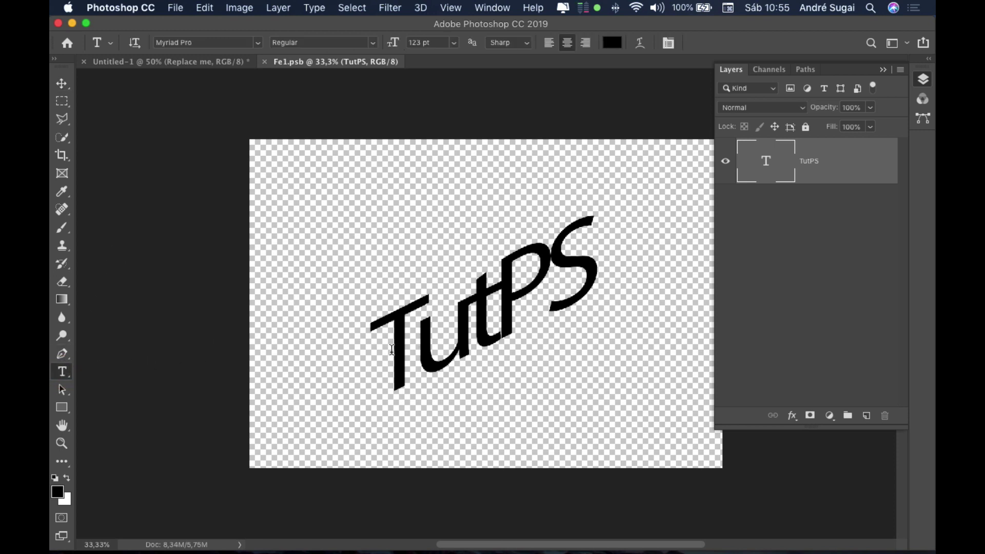
left_click(456, 326)
left_click_drag(456, 327, 589, 287)
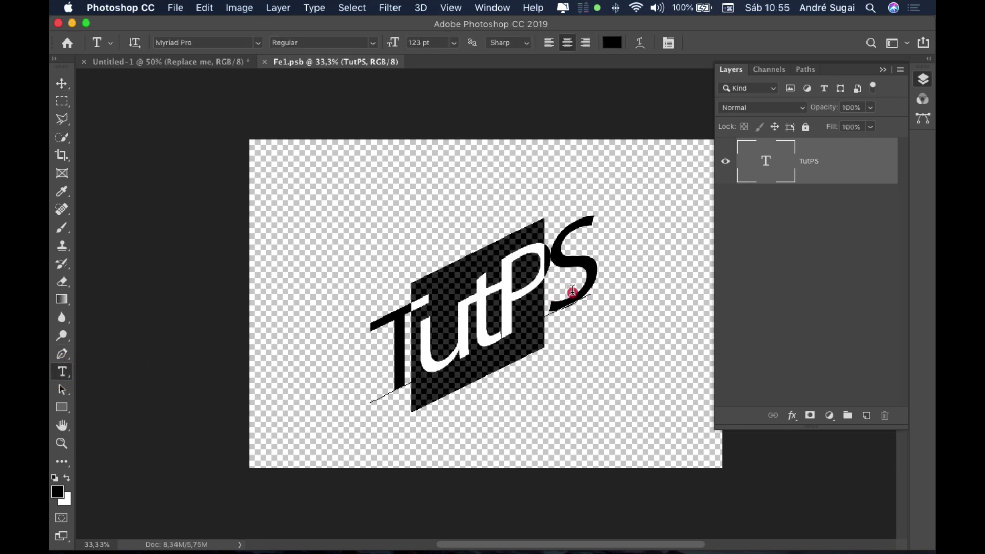
left_click(497, 301)
left_click_drag(495, 303, 383, 342)
key("BackSpace")
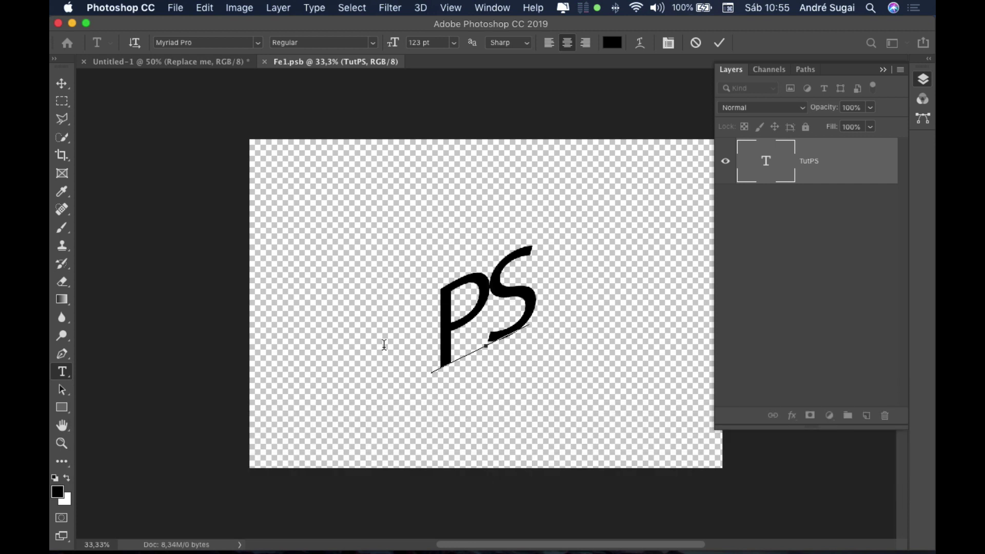
key("super")
key("super+Return")
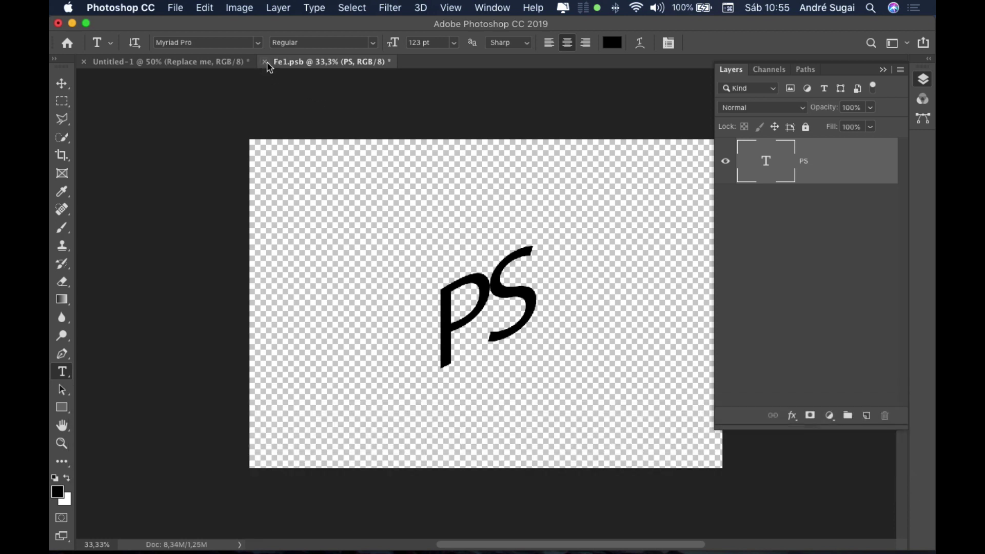
Step: Close the Fe1.psb tab and choose Save to keep the 'PS' edit
left_click(265, 61)
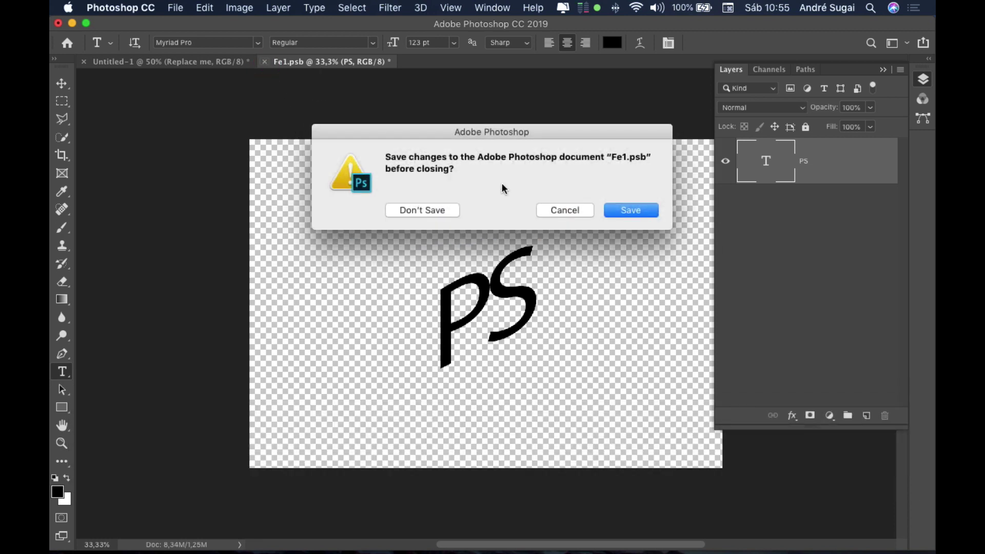
left_click(634, 212)
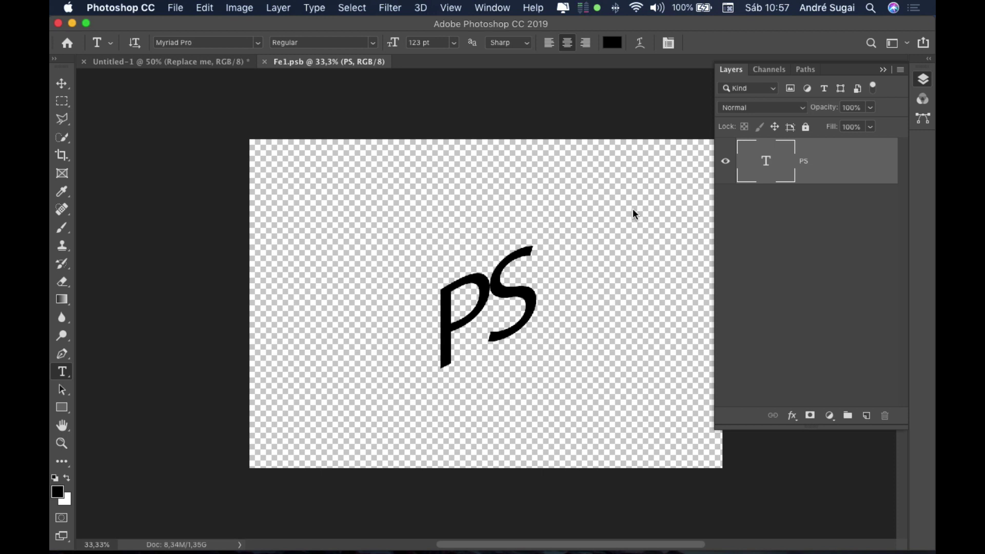
Step: Close Fe1.psb with Cmd+W to return to the Untitled-1 mockup
key("super+w")
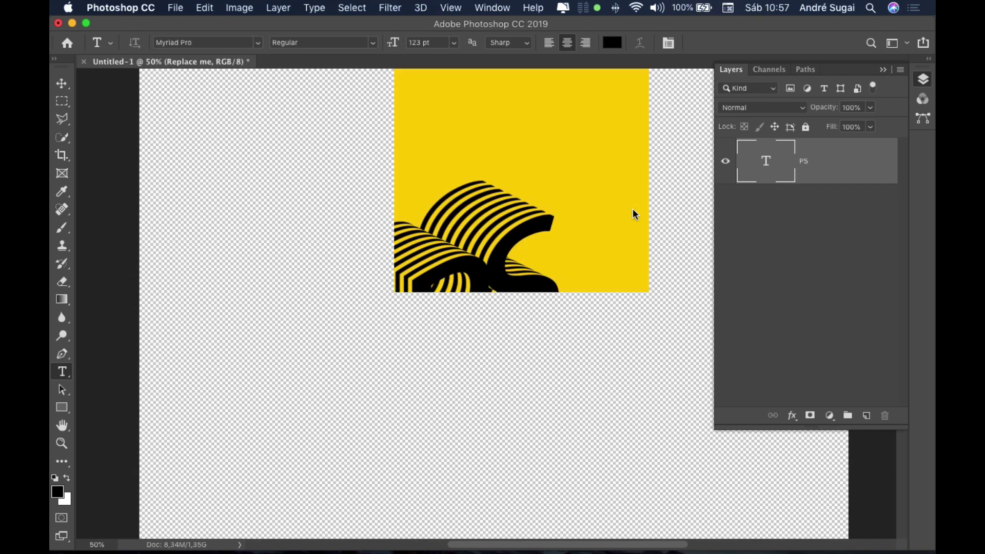